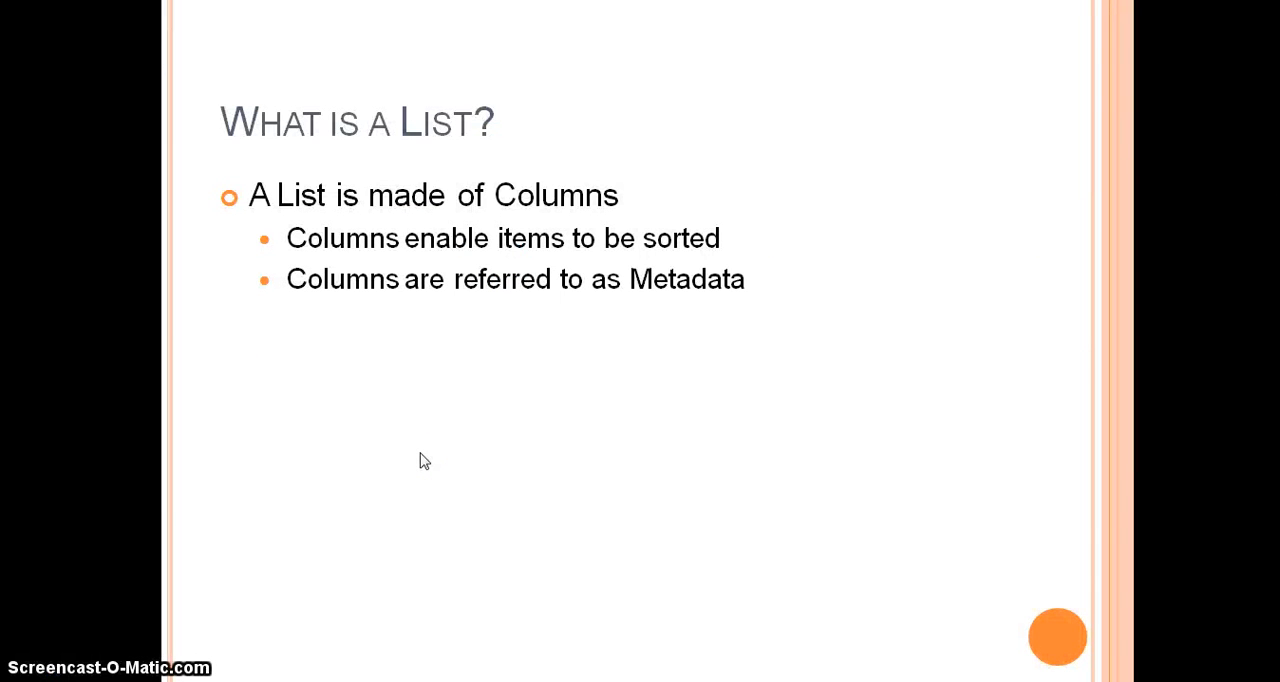
click(601, 463)
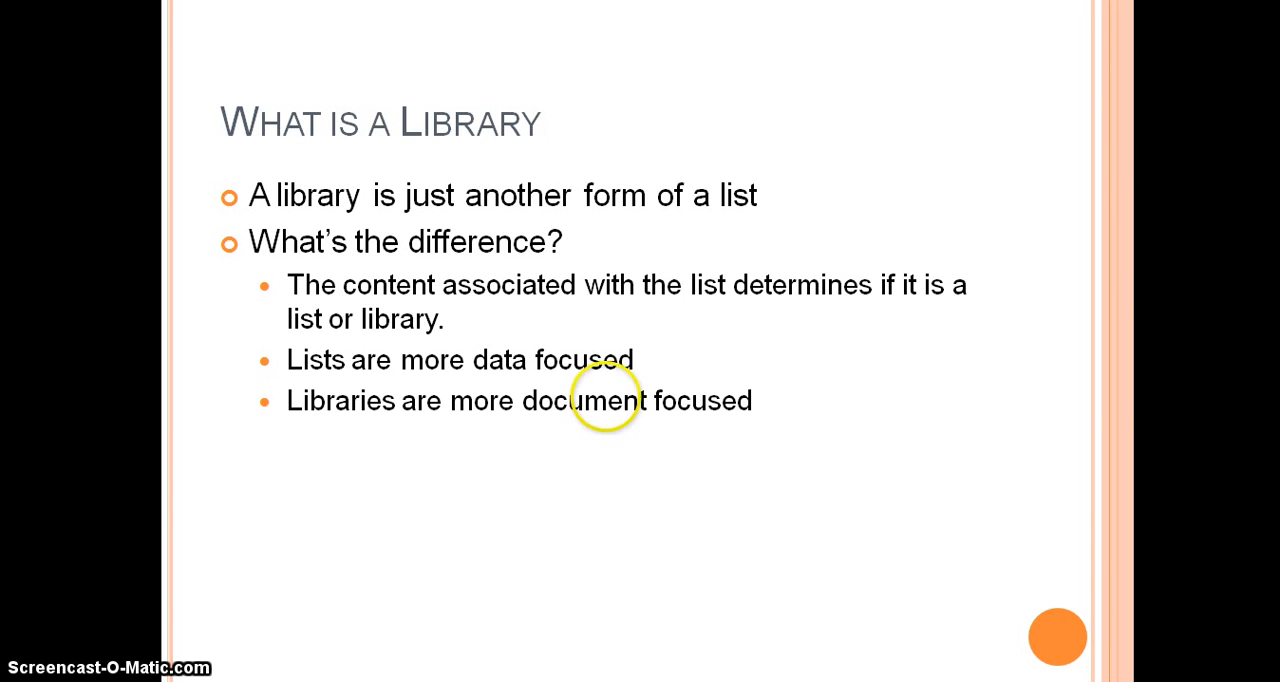
click(650, 445)
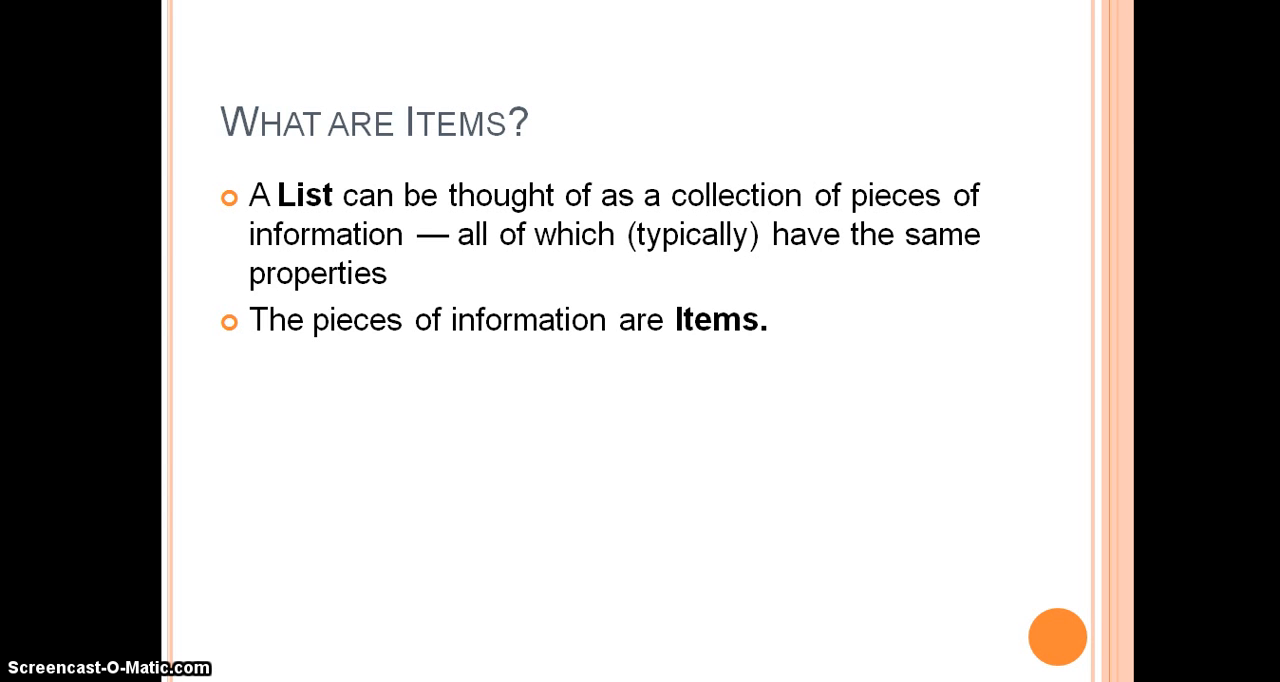
click(494, 466)
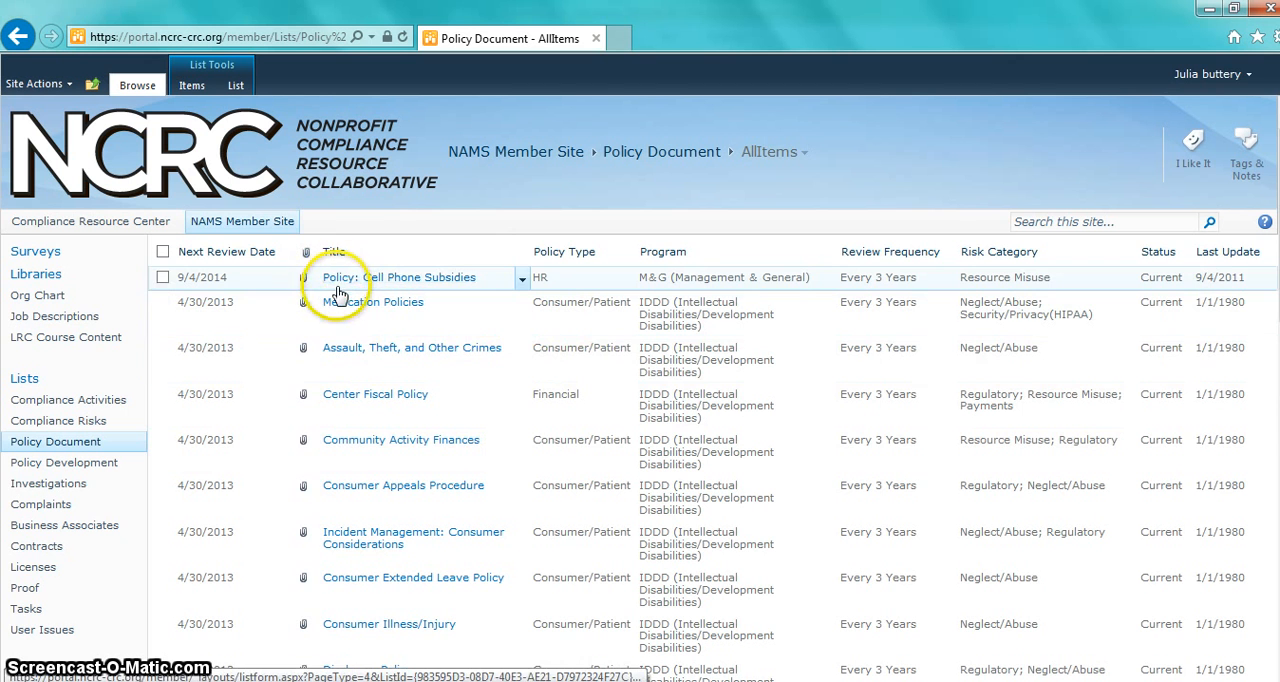
Step: Open the form for adding a new item to the Policy Document list
mouse_move(414, 462)
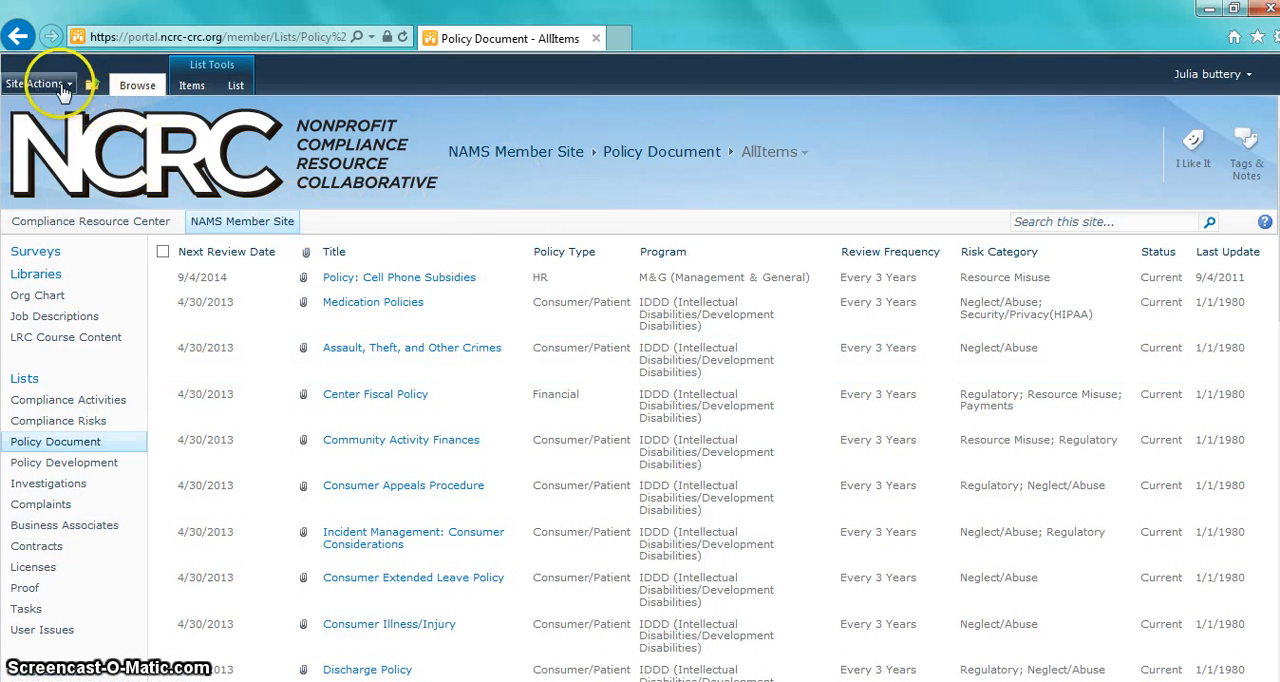
click(184, 88)
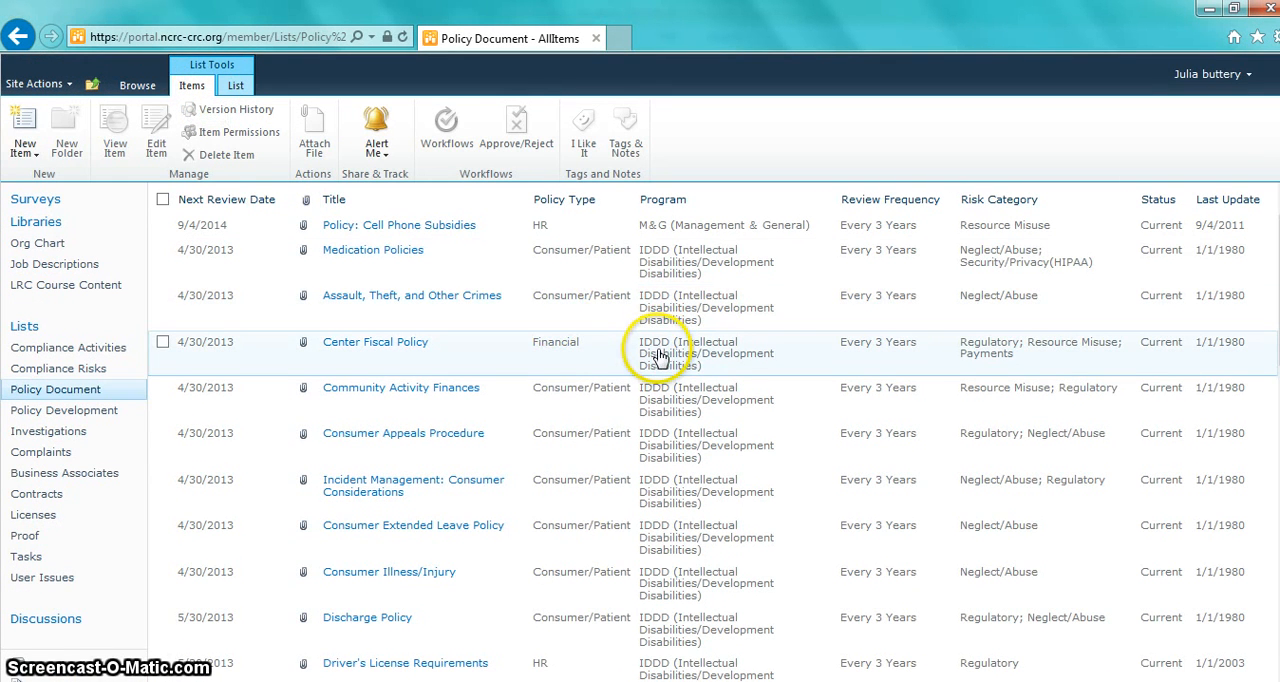
click(28, 160)
click(30, 190)
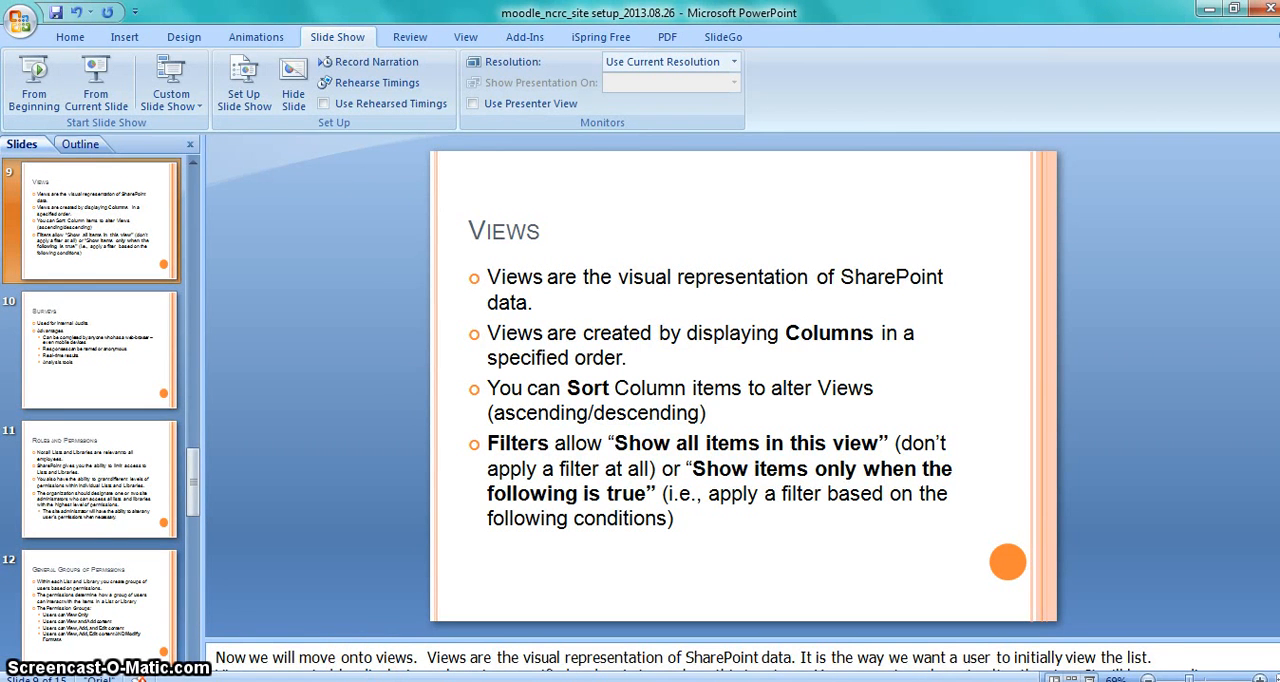
Step: Switch to the browser and, in the view settings of Test List's All Items view, hide the Start Date column
key(alt+Tab)
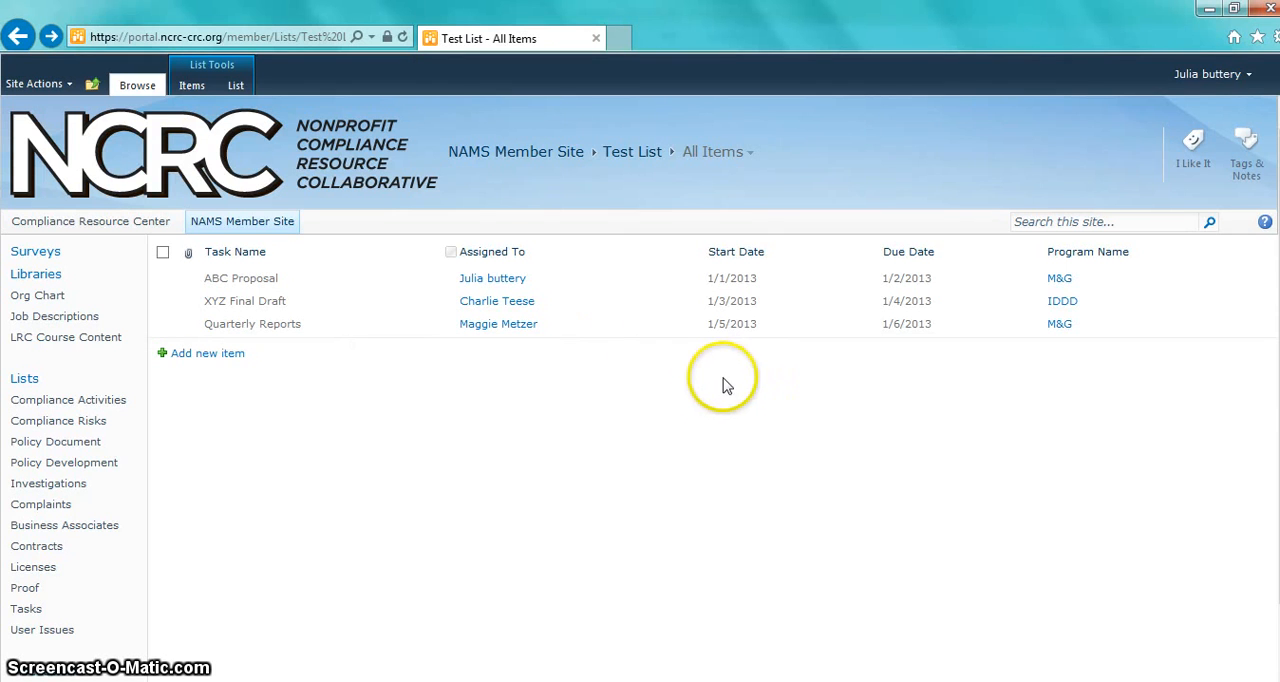
click(238, 86)
click(293, 112)
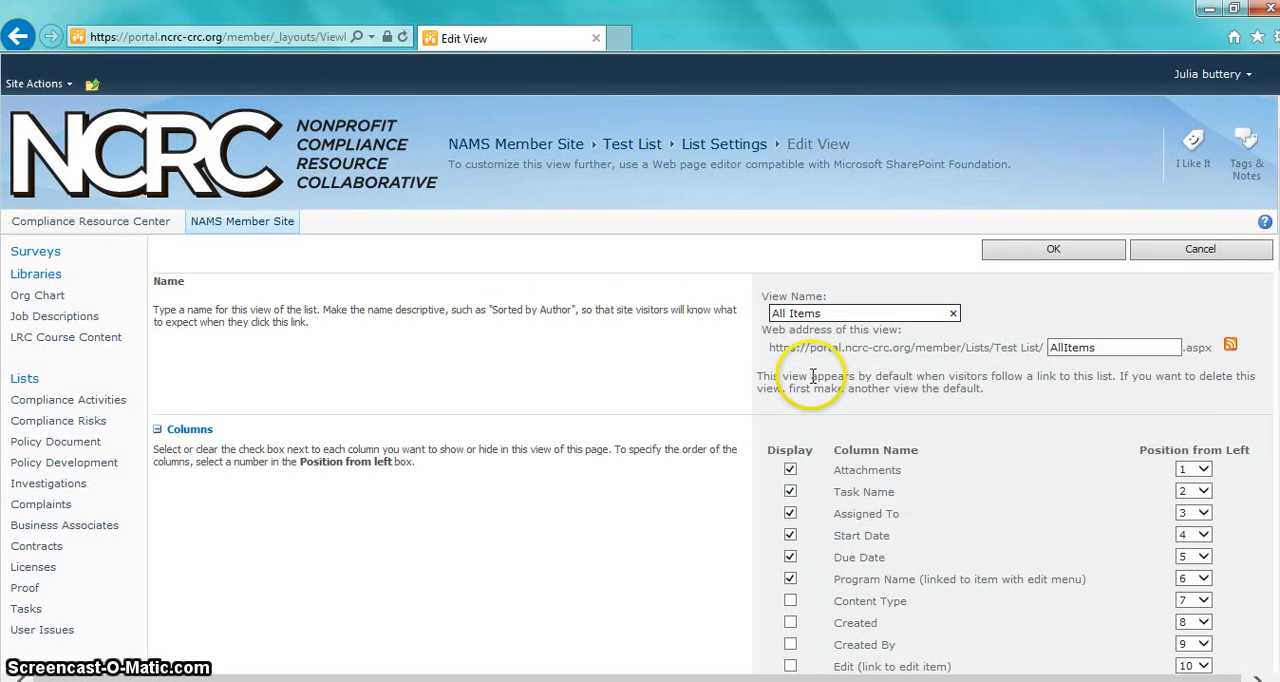
scroll(812, 377, down, 3)
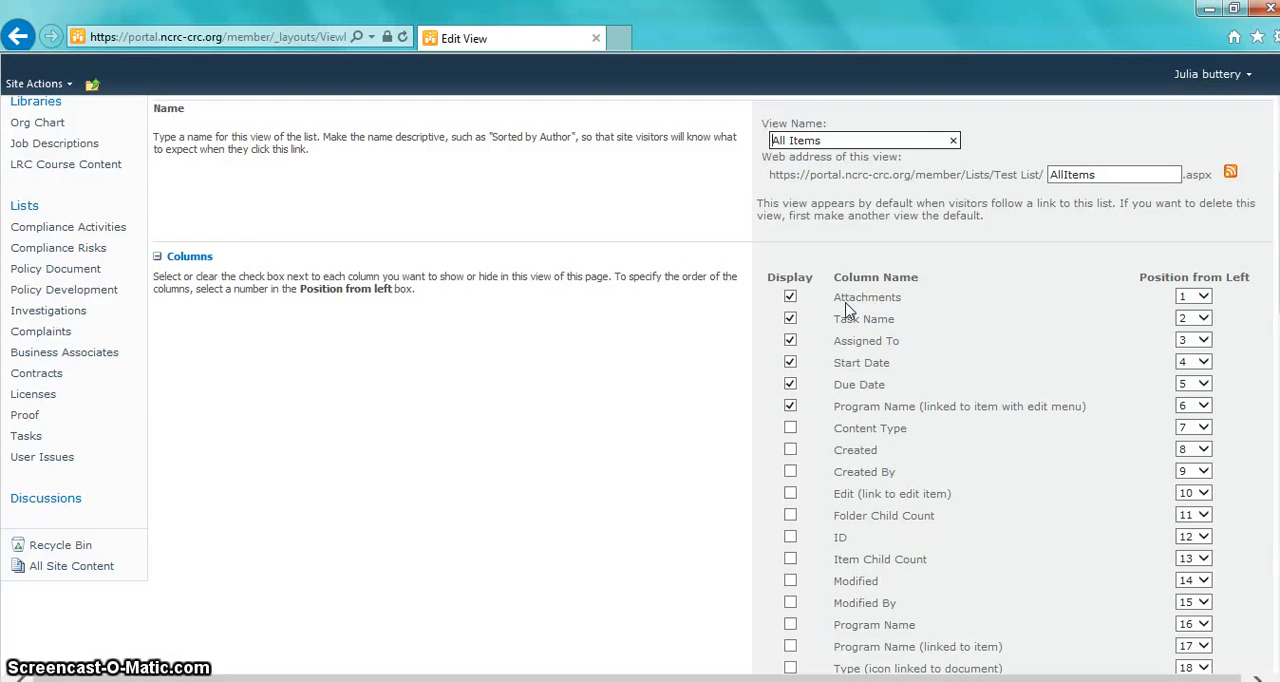
click(790, 362)
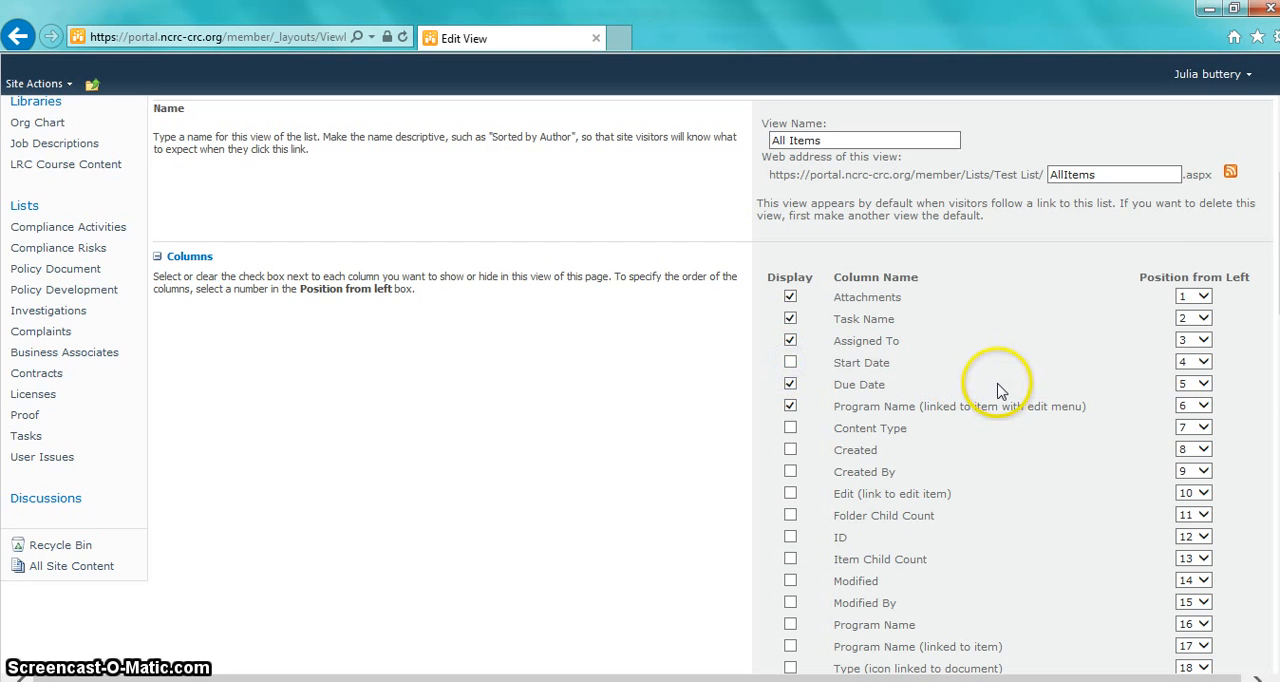
Step: Set Program Name as the first sort column of the All Items view
scroll(994, 391, down, 3)
scroll(992, 388, down, 1)
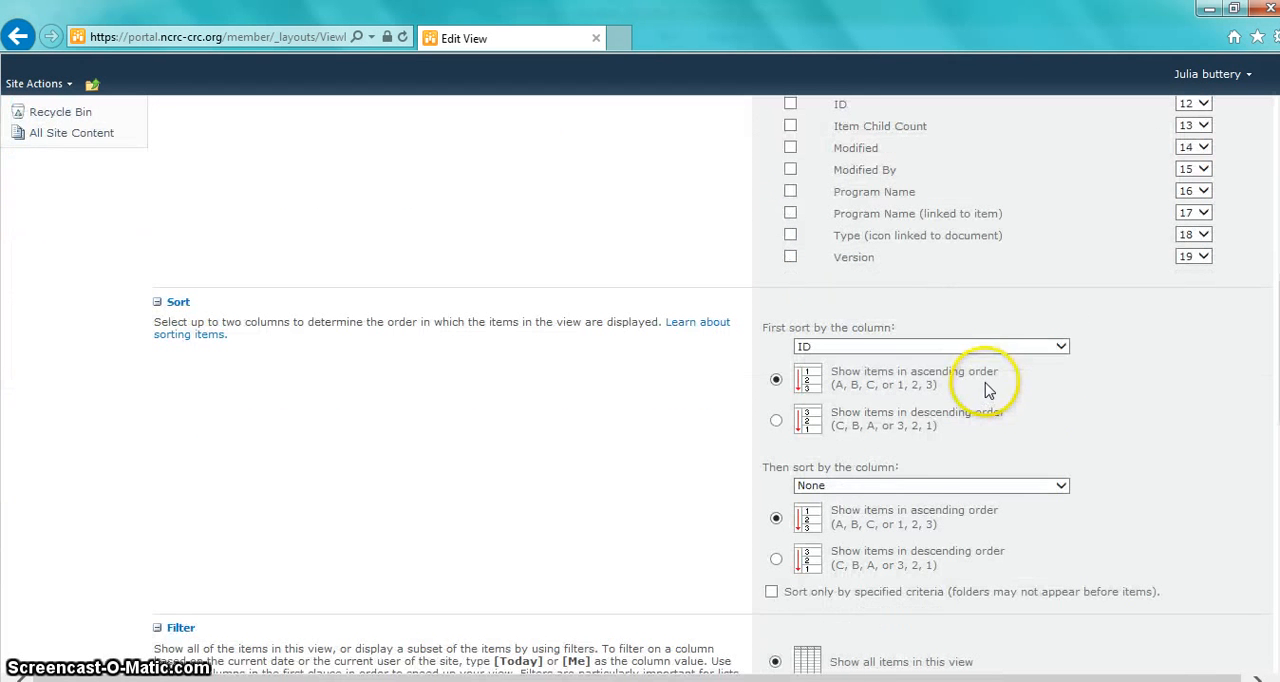
click(957, 346)
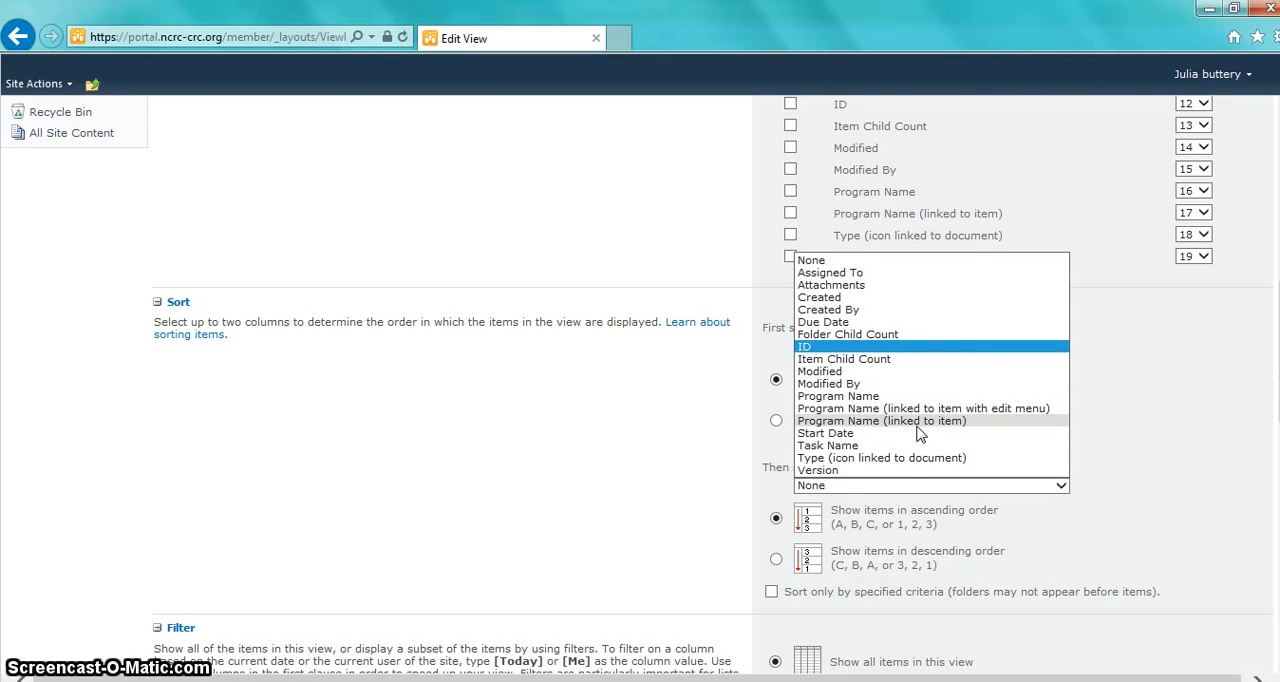
click(1147, 366)
scroll(1150, 375, up, 3)
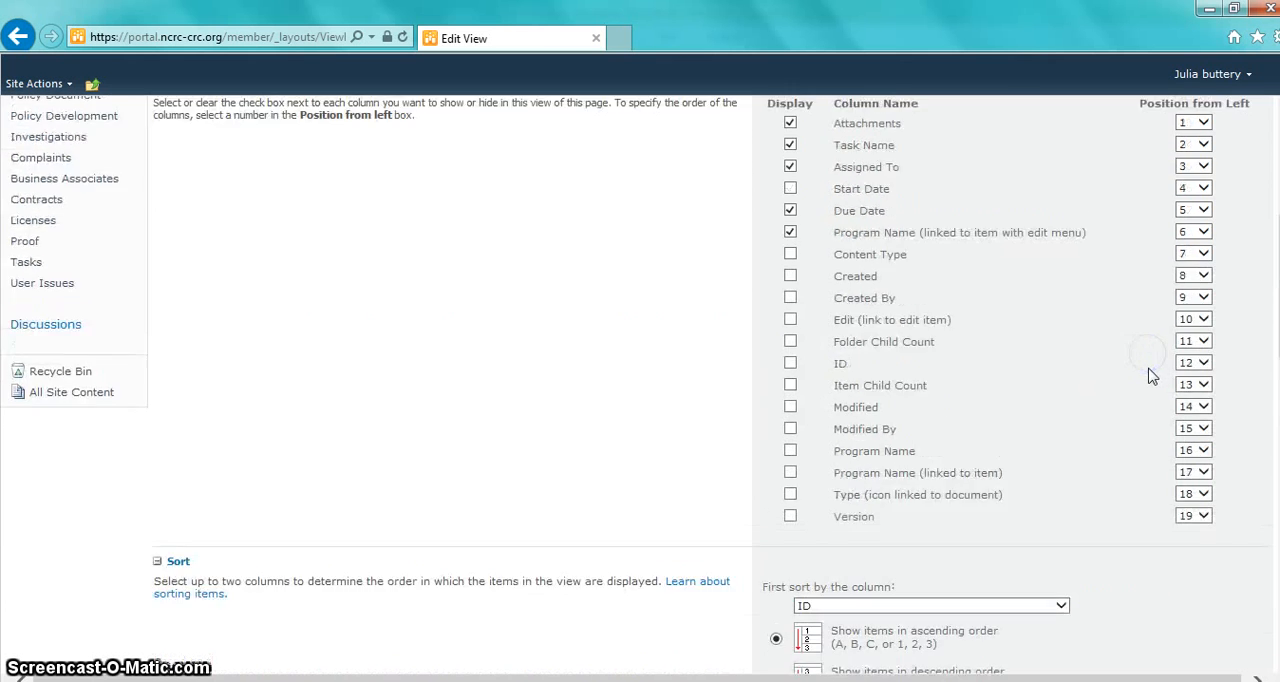
scroll(1150, 375, up, 1)
scroll(1140, 375, down, 8)
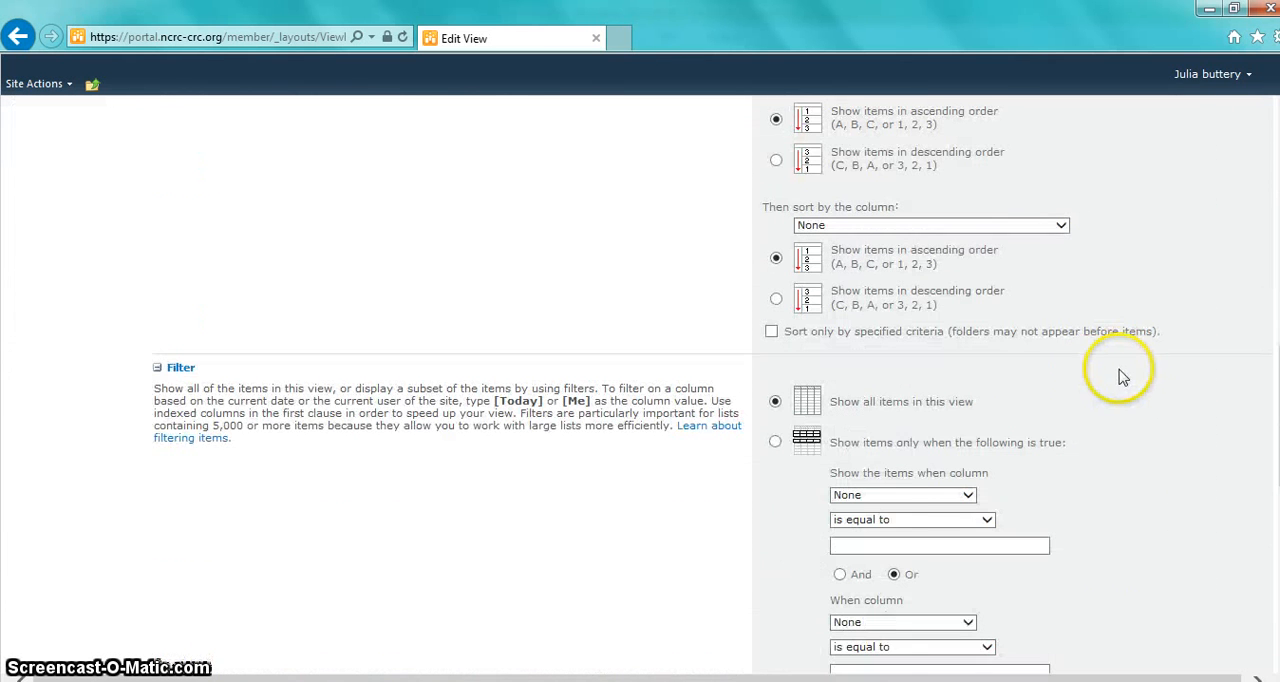
scroll(884, 246, up, 2)
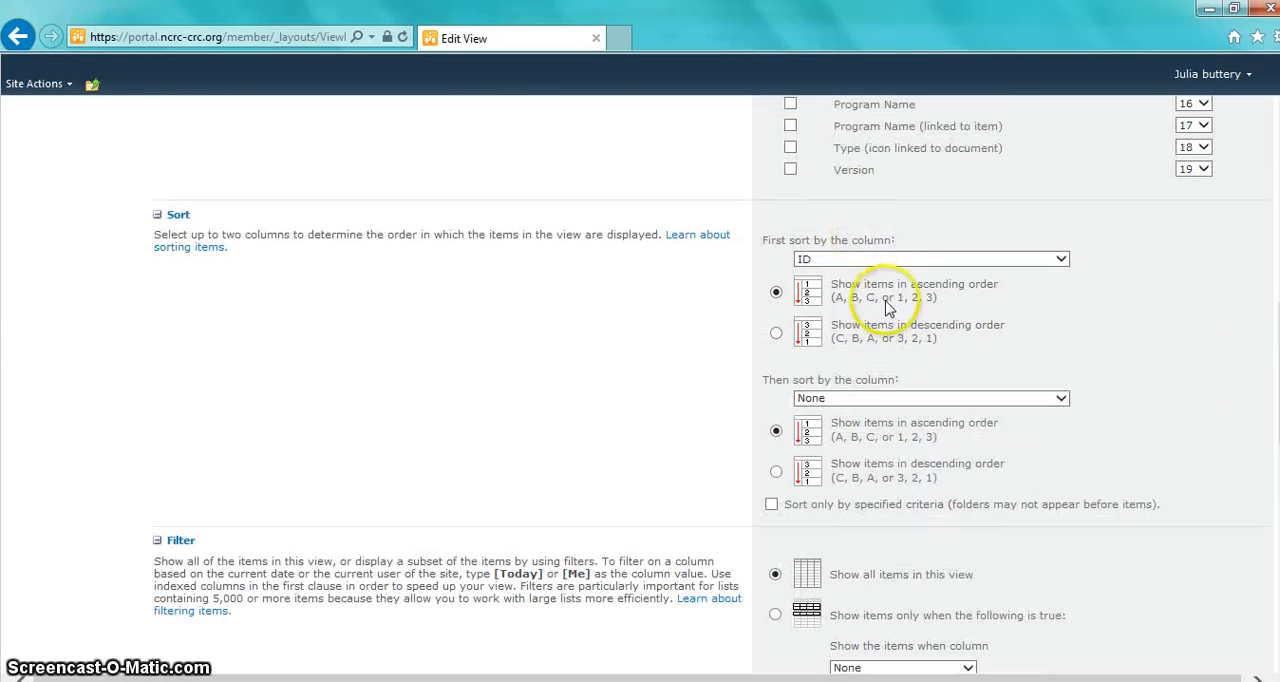
click(886, 262)
click(838, 308)
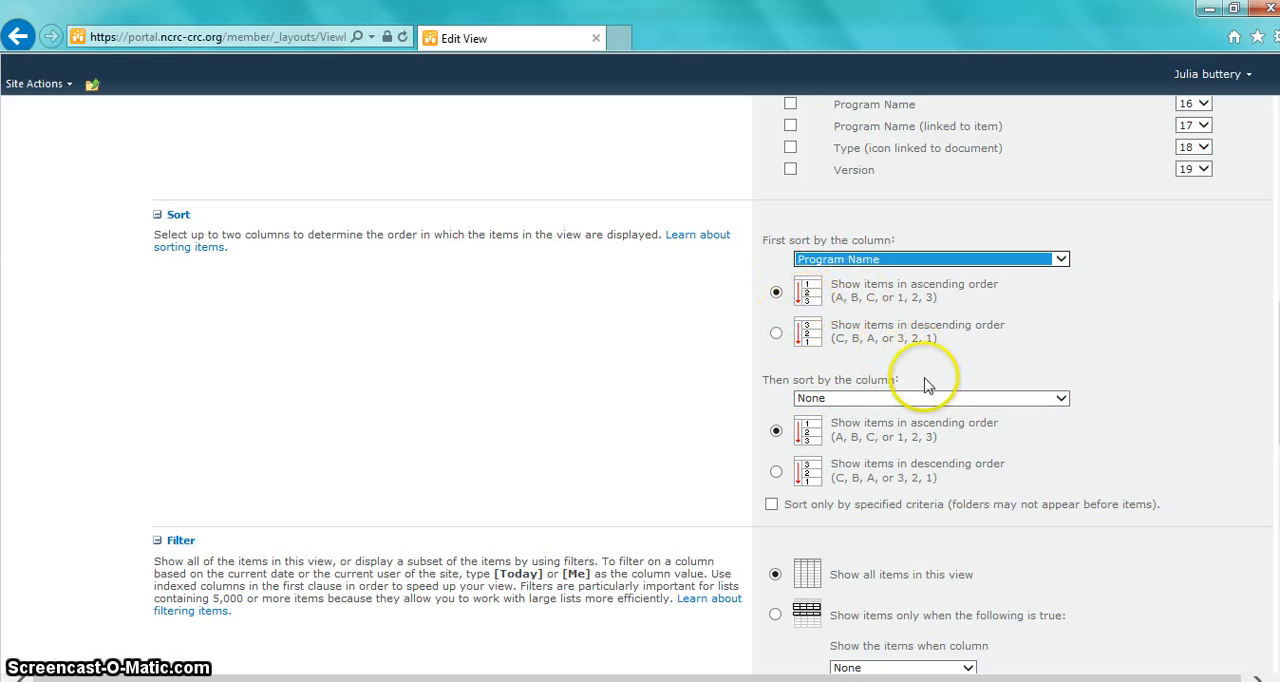
Step: Filter the view to show only items whose Assigned To column is equal to the assignee's full name, and save the view
scroll(908, 396, down, 1)
scroll(908, 396, down, 2)
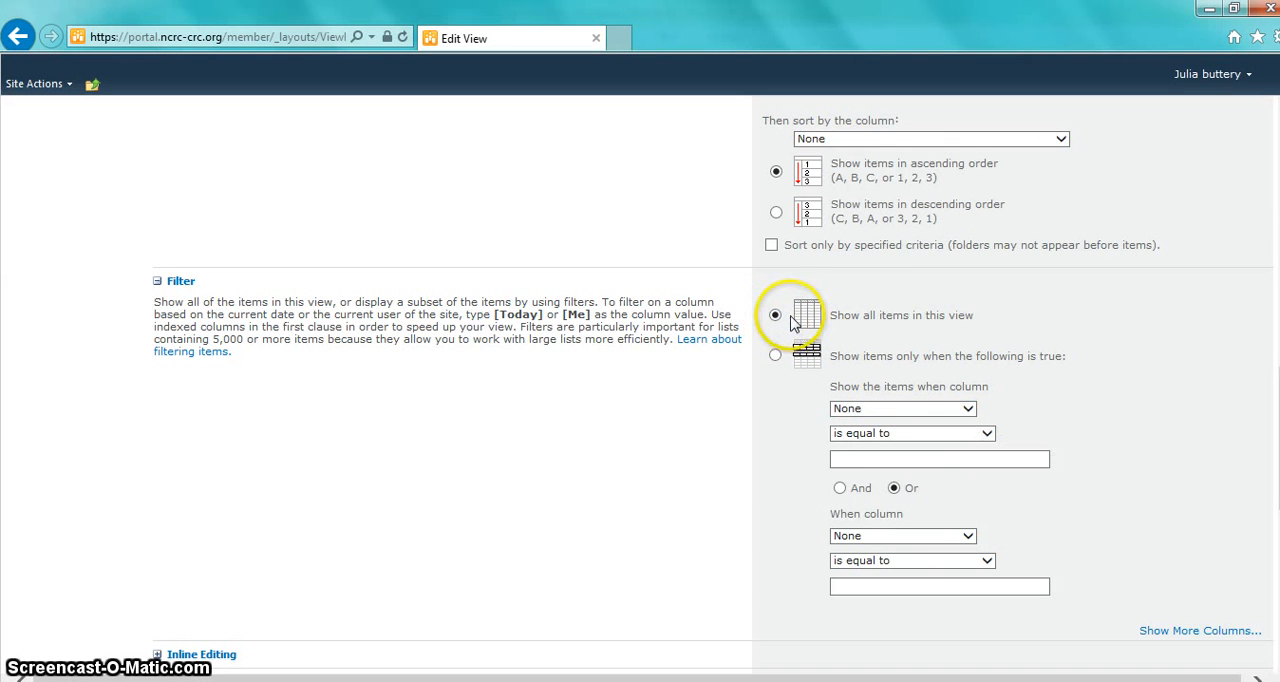
click(775, 355)
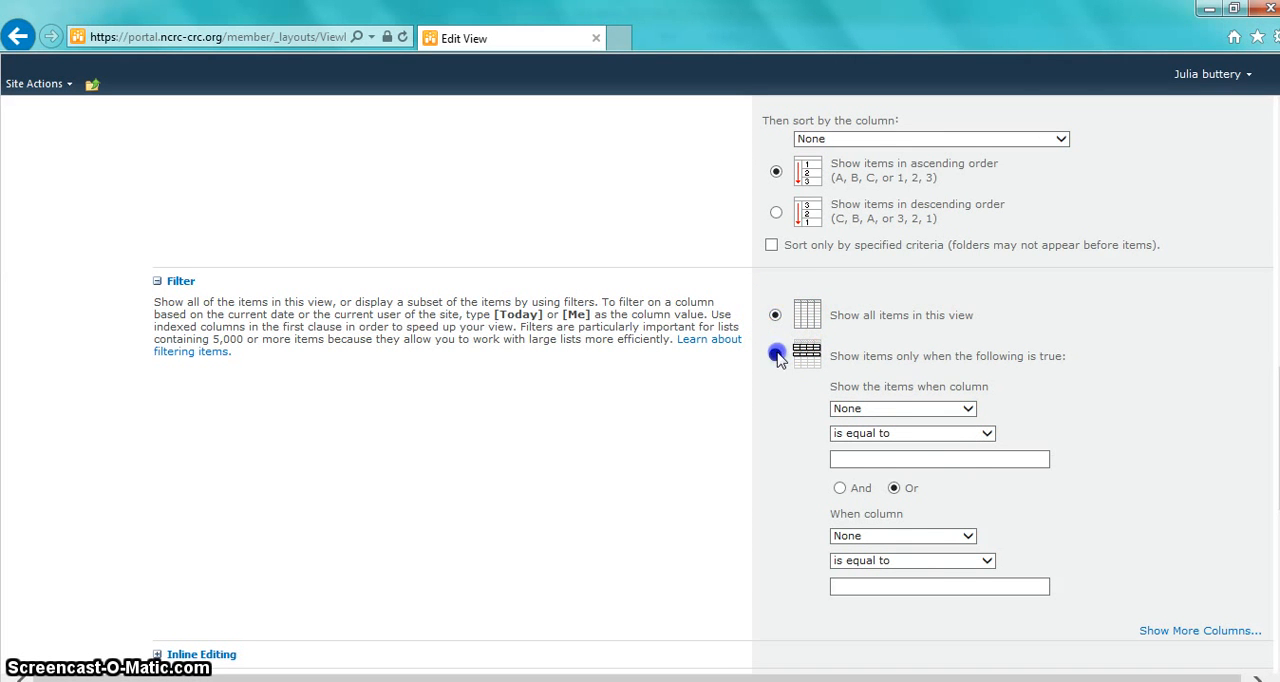
click(939, 410)
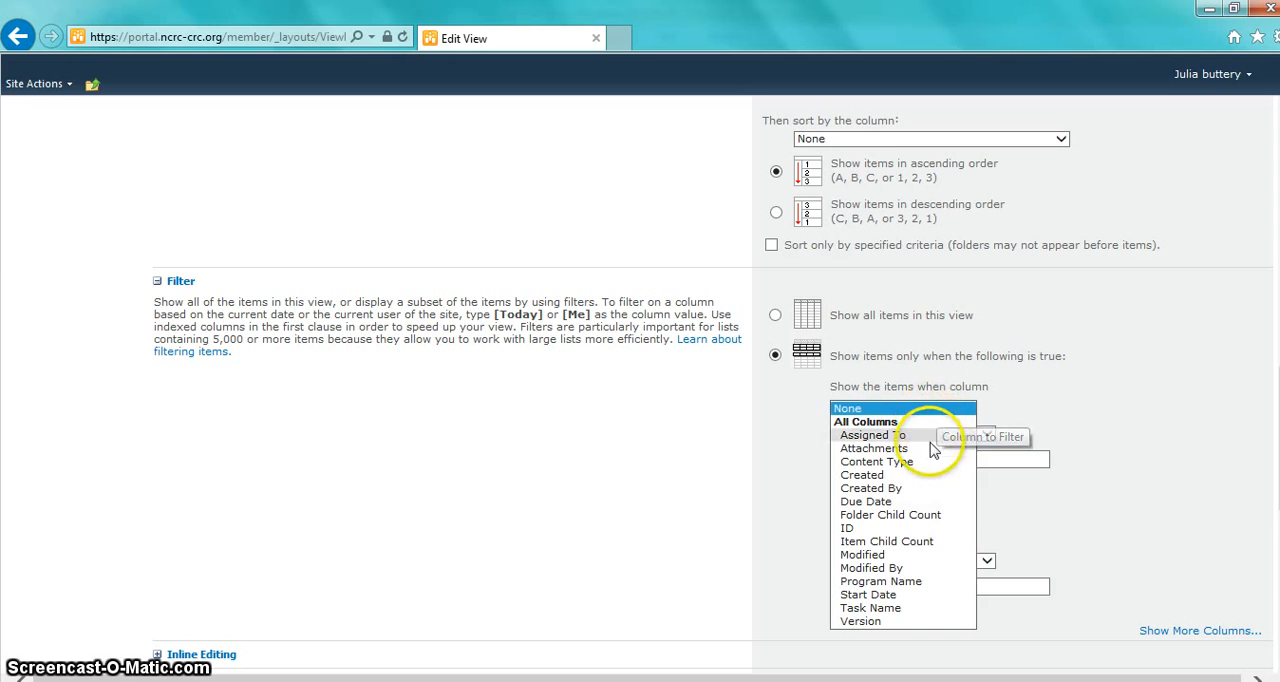
click(930, 437)
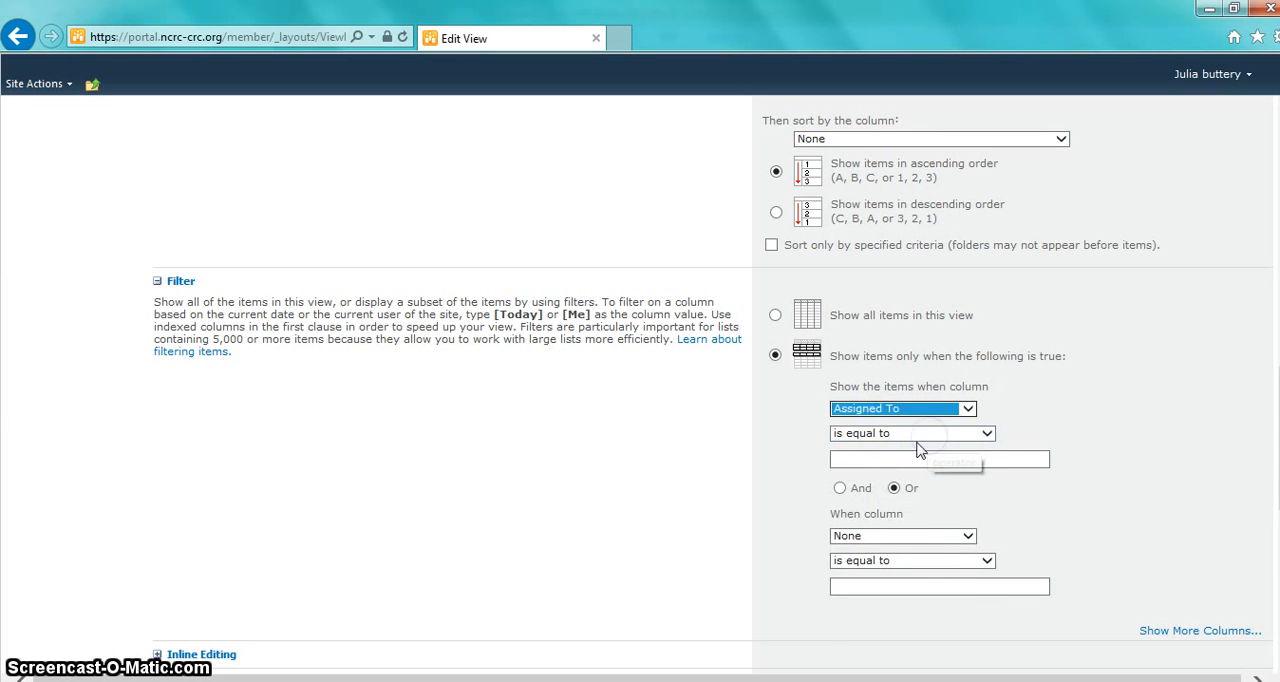
click(860, 460)
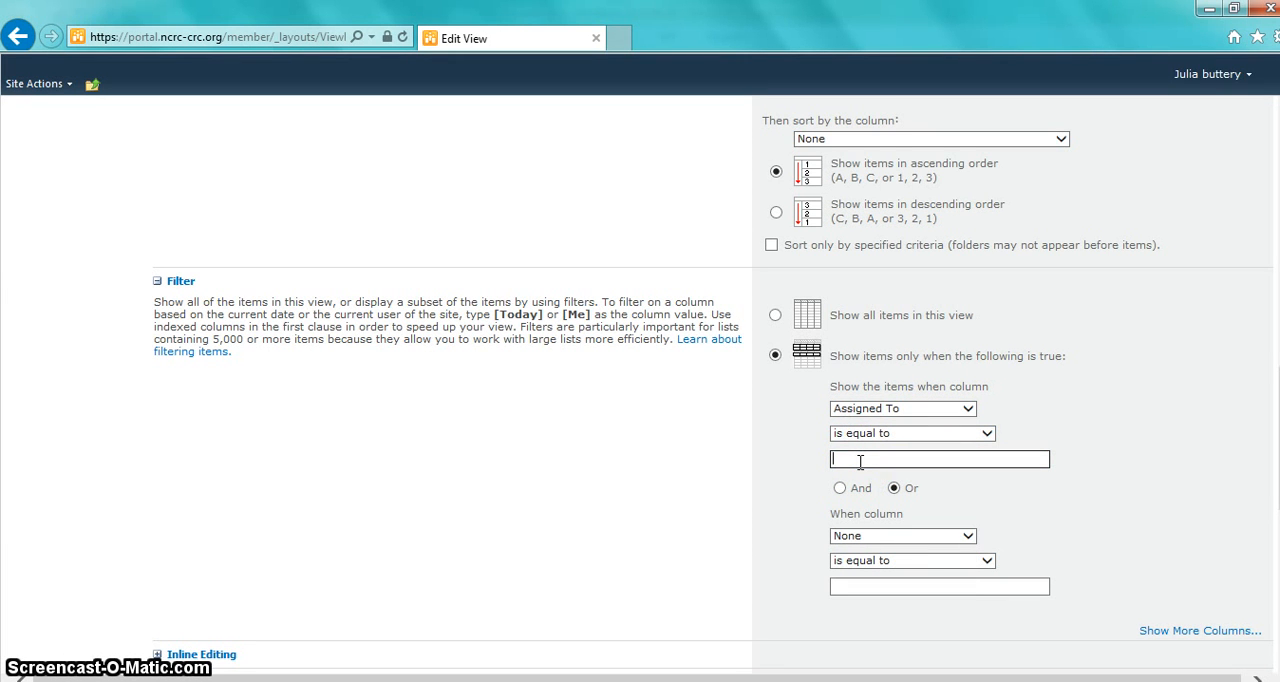
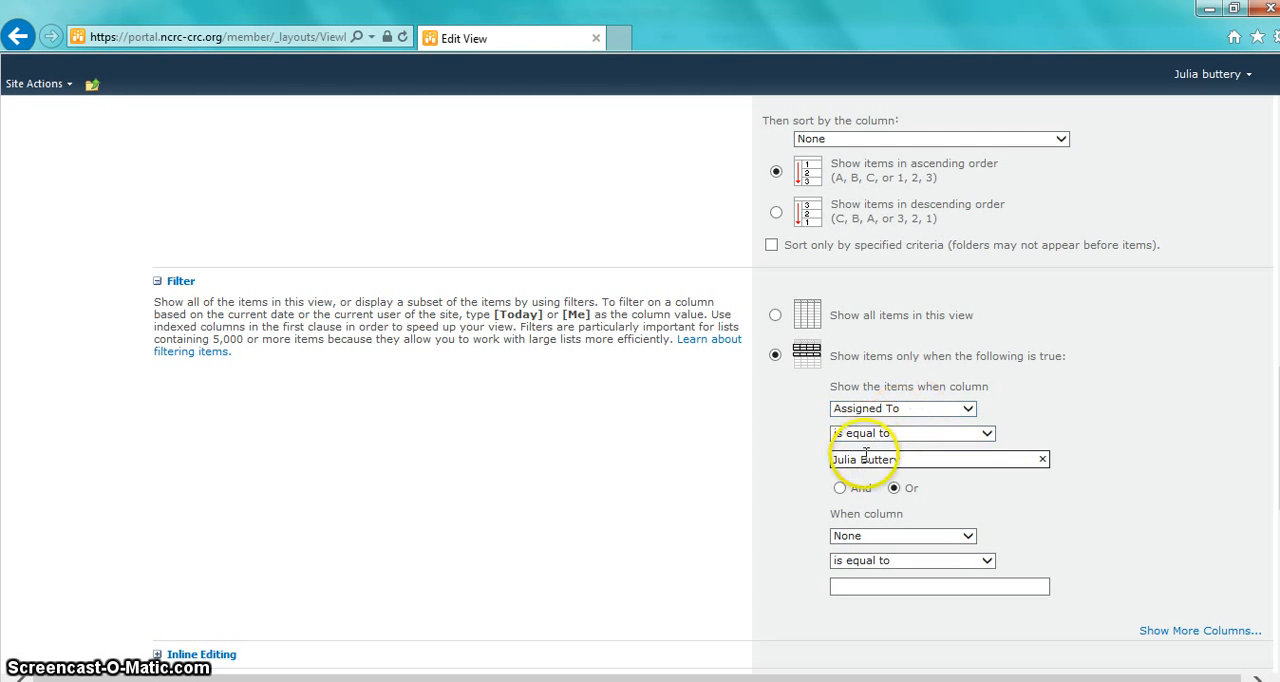
click(862, 460)
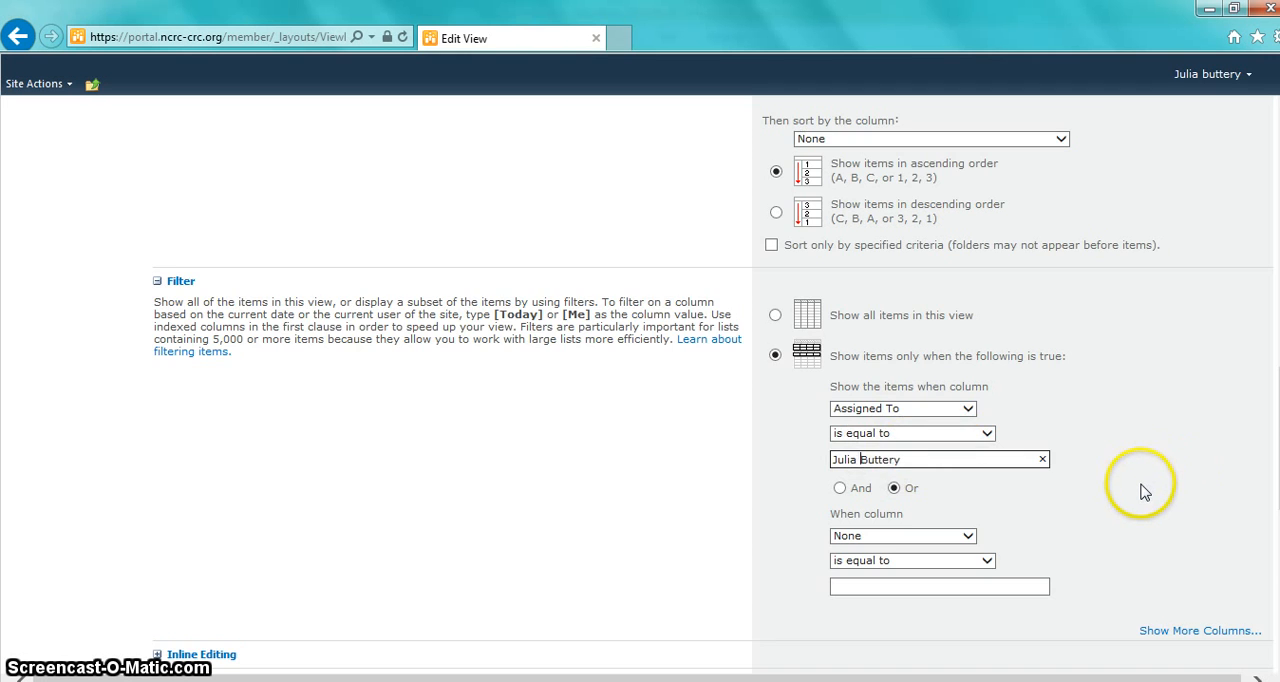
scroll(1140, 489, down, 5)
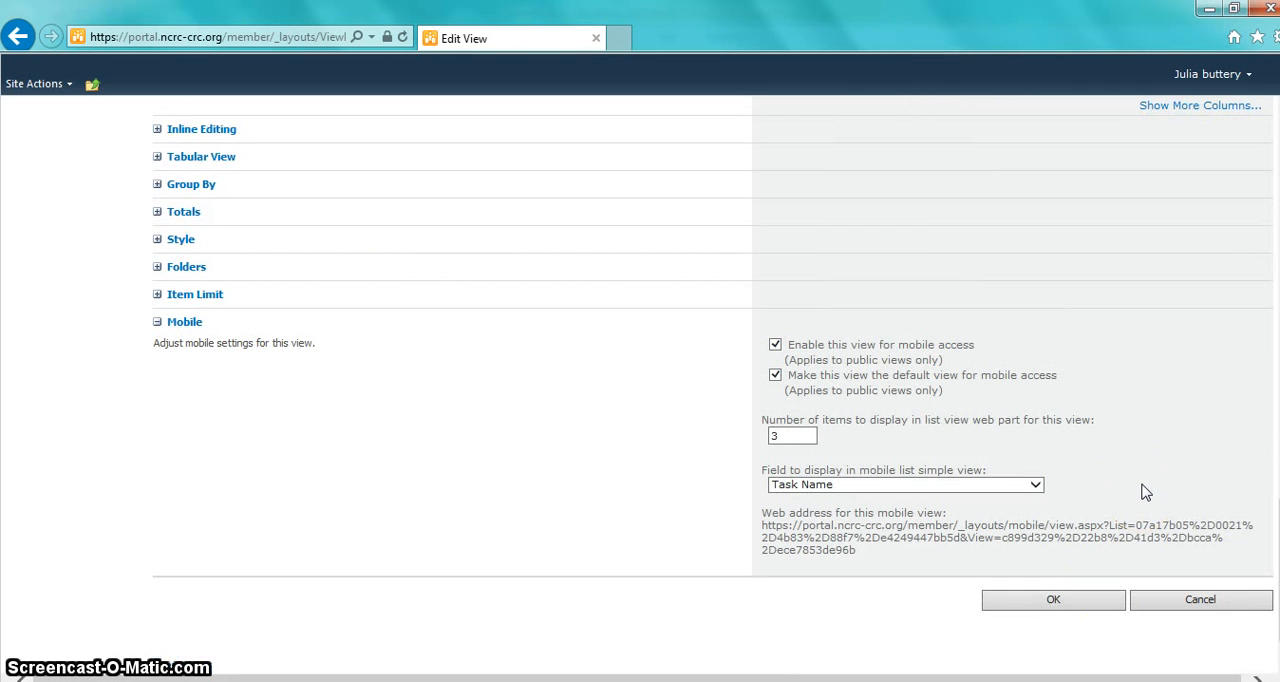
click(1081, 598)
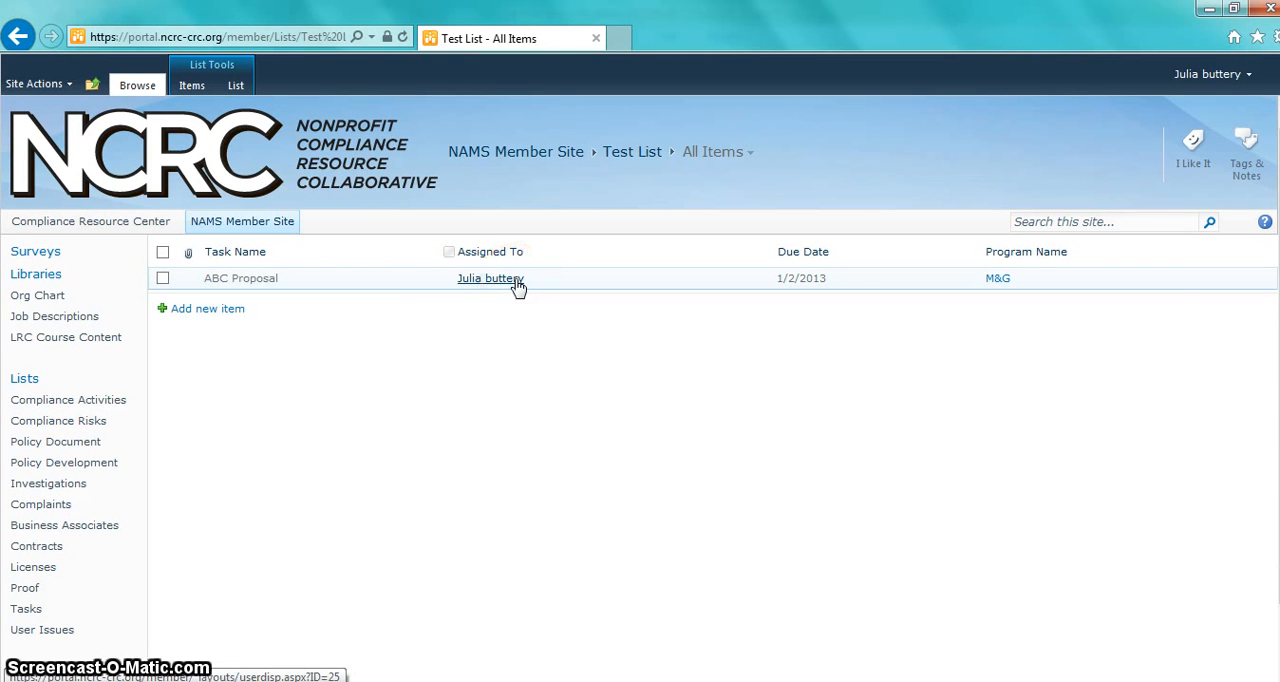
Step: Modify Test List's All Items view again to show all items instead of the filtered ones, and save the view
click(236, 85)
click(288, 108)
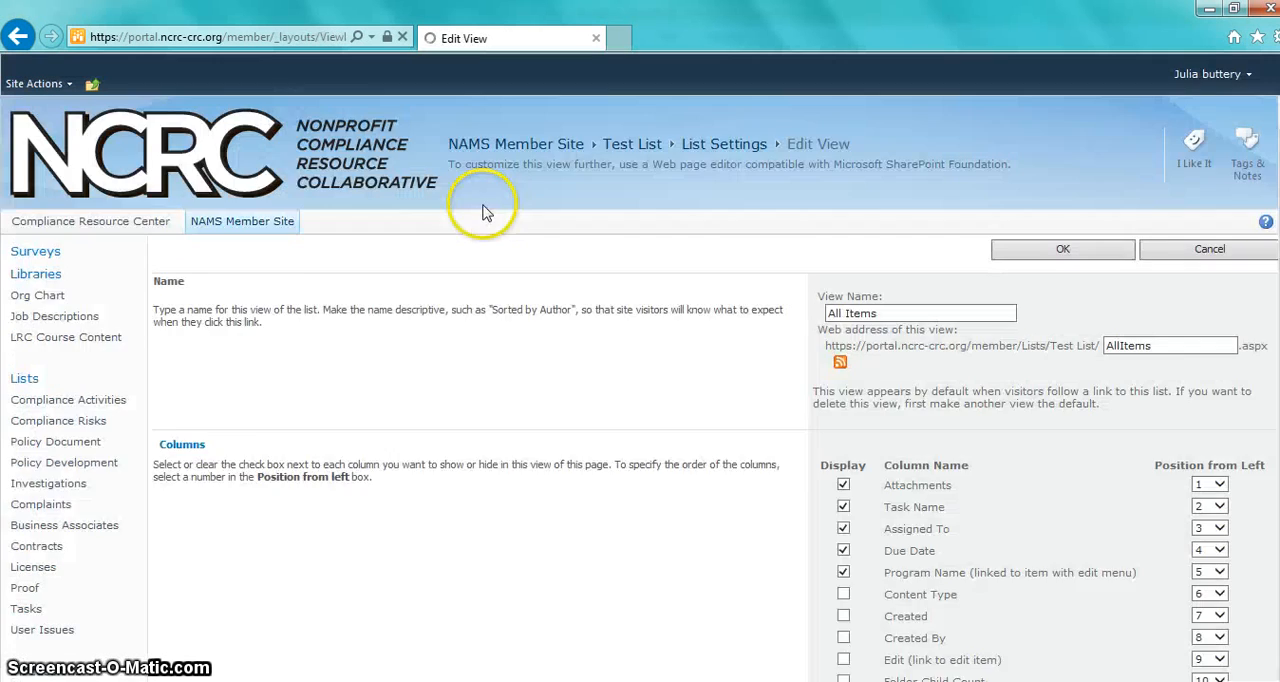
scroll(777, 423, down, 5)
scroll(773, 410, down, 2)
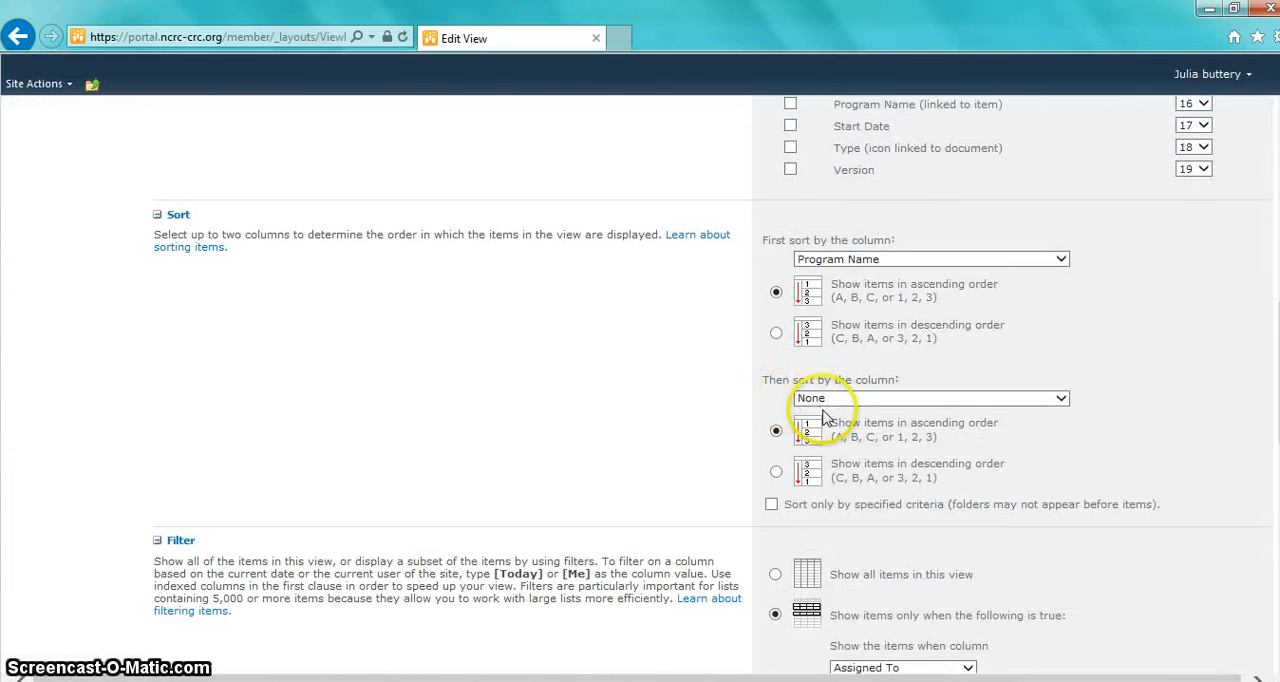
scroll(788, 438, down, 1)
click(903, 495)
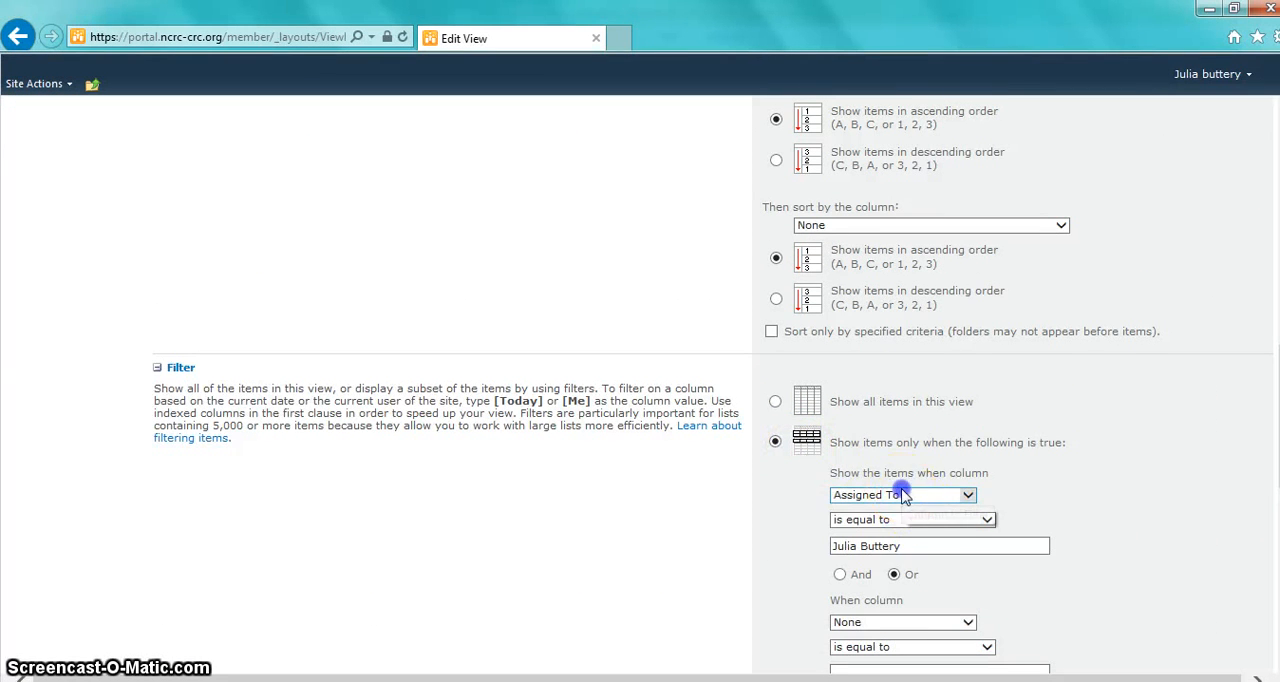
click(777, 402)
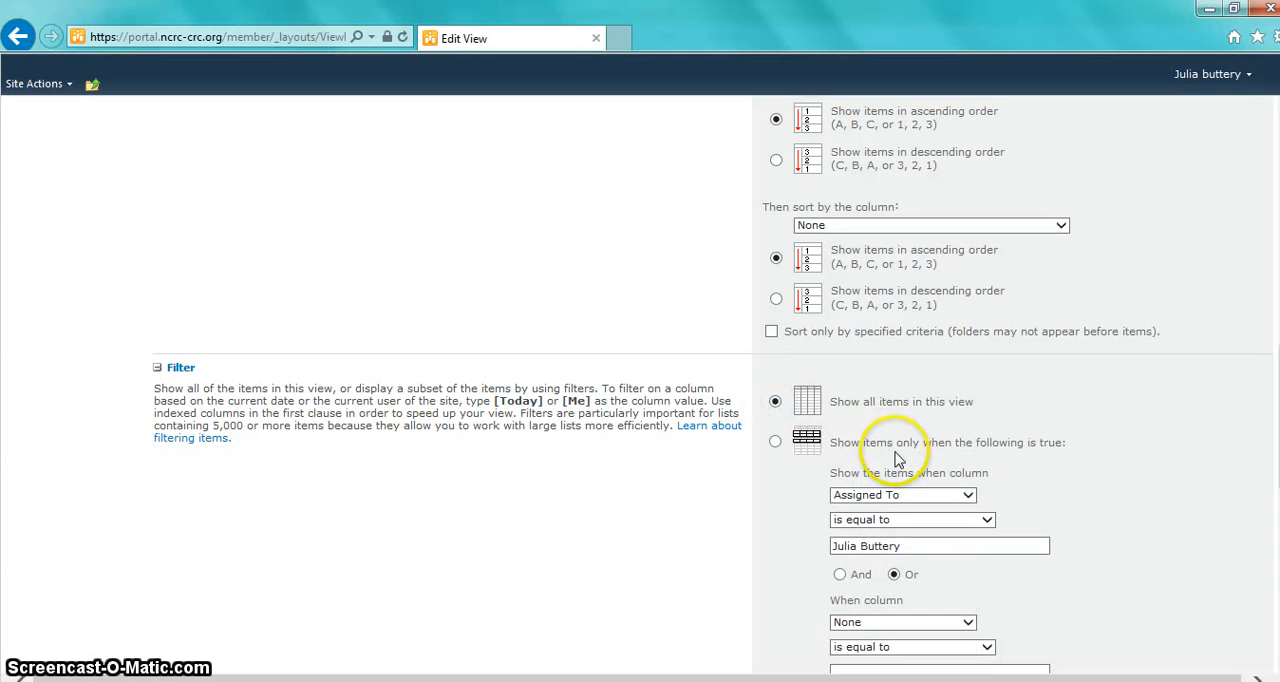
scroll(896, 458, up, 3)
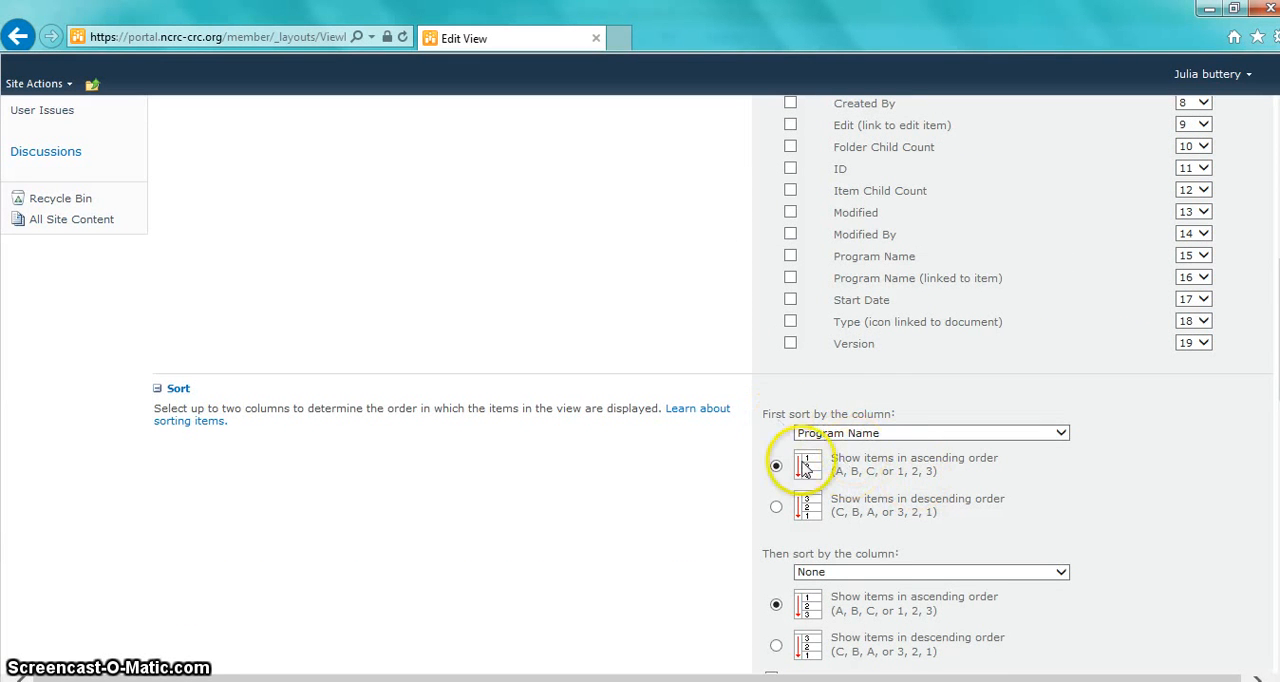
scroll(853, 490, up, 1)
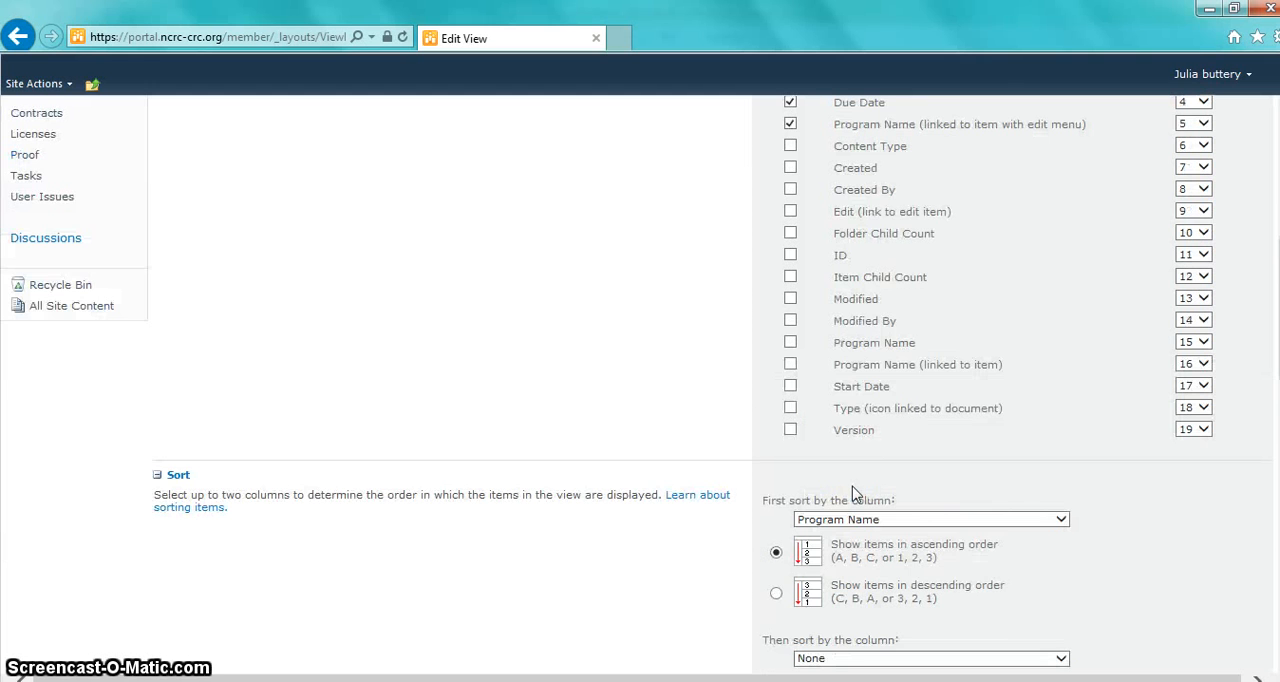
scroll(853, 490, up, 1)
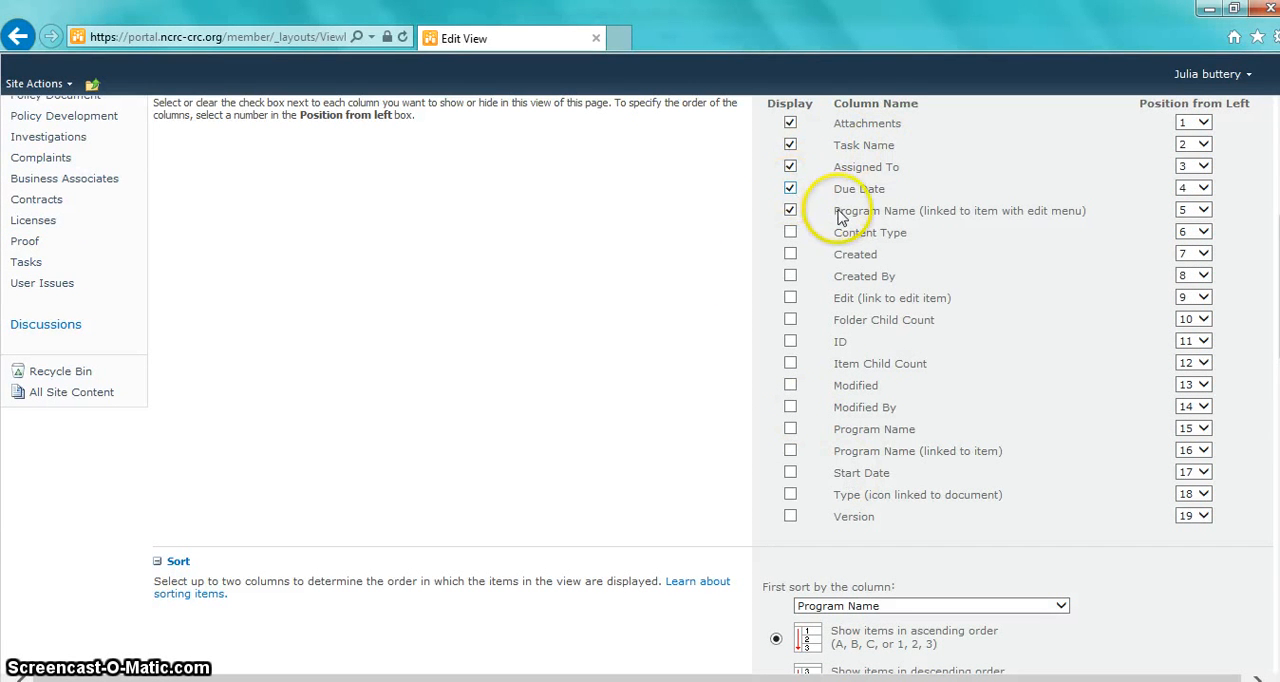
scroll(820, 390, down, 12)
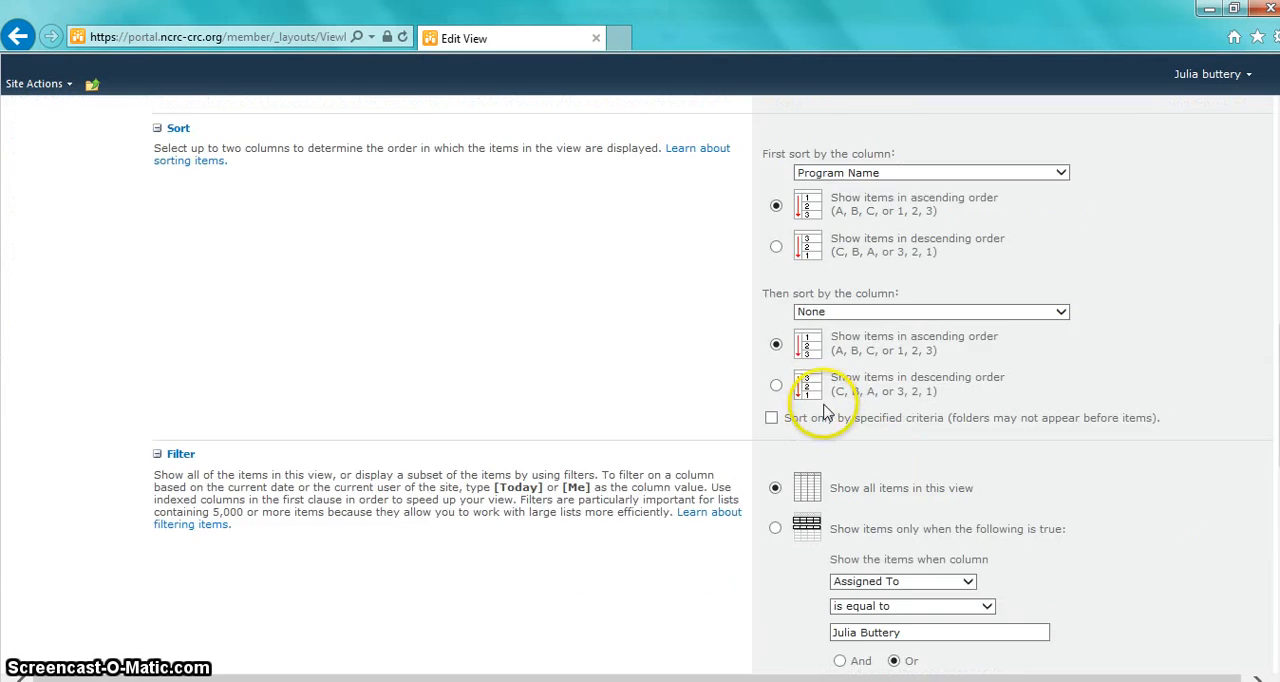
click(1053, 600)
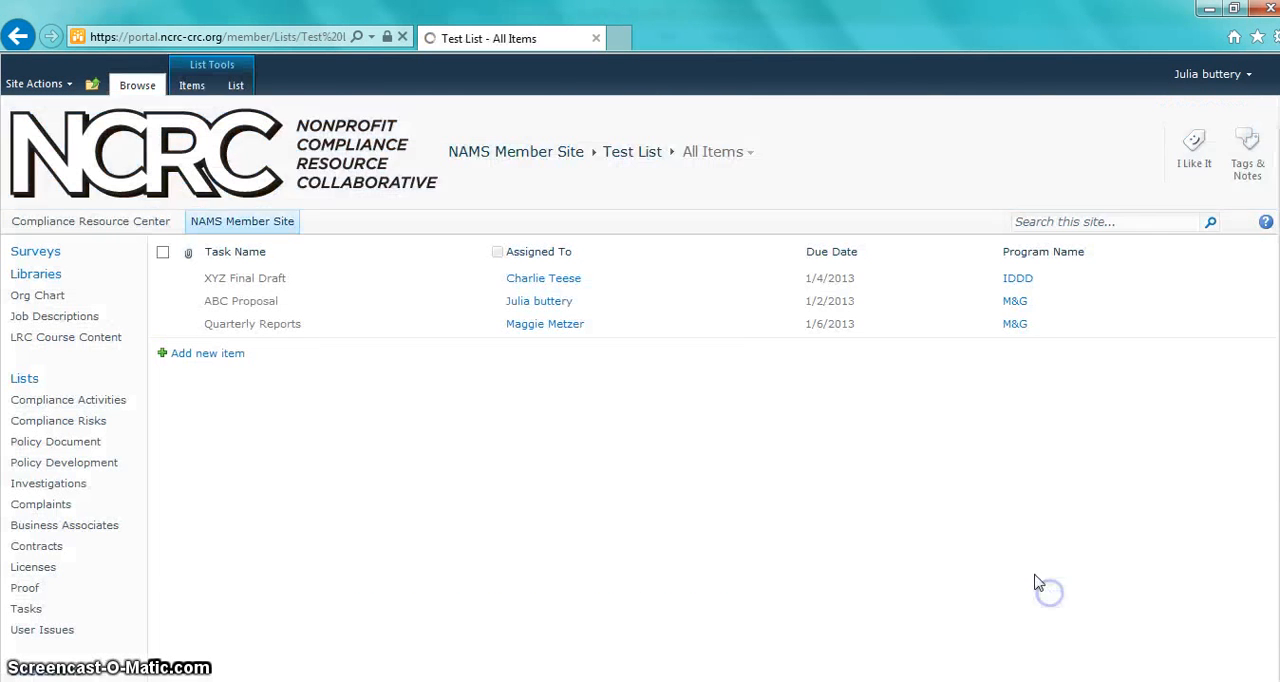